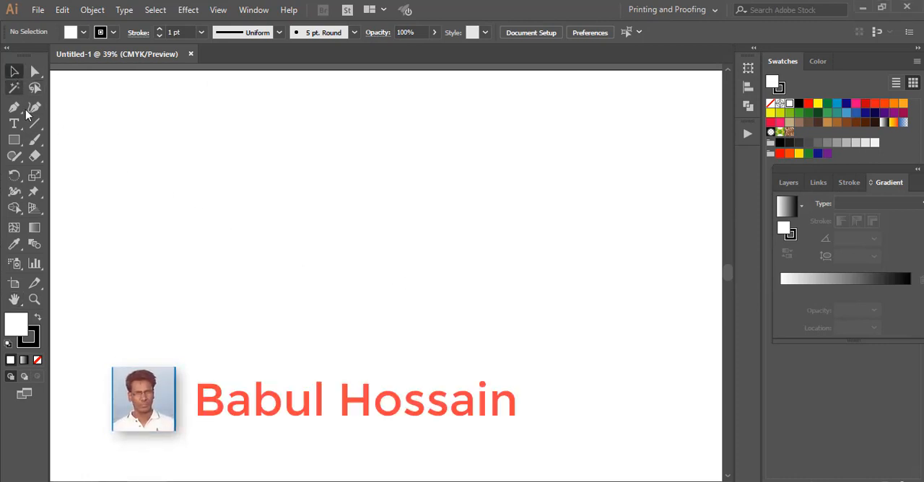
Step: Draw a wide, flat ellipse in the middle of the artboard with the Ellipse tool
left_click(14, 140)
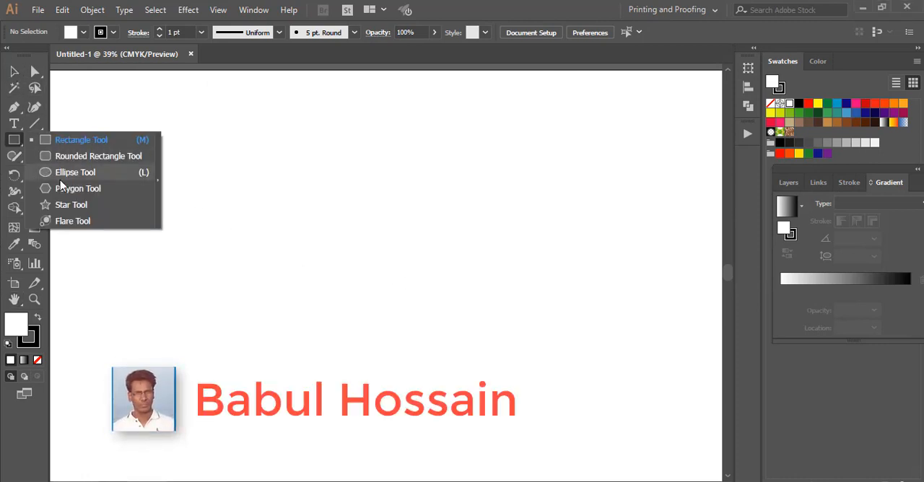
left_click(63, 173)
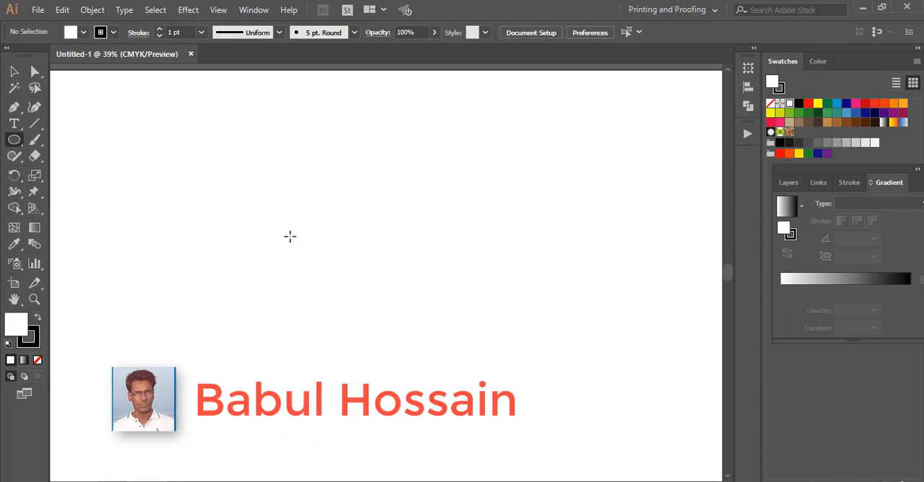
left_click_drag(278, 211, 477, 275)
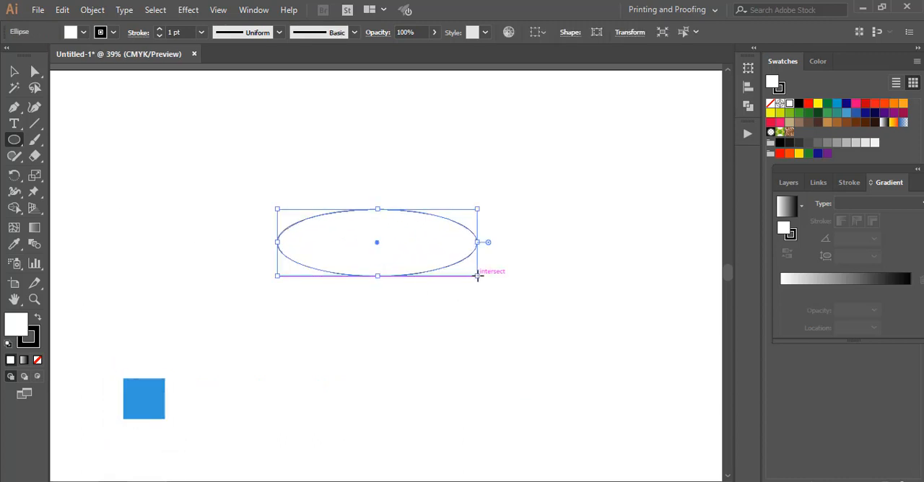
Step: Fill the ellipse with the brown colour #846A2A
double_click(19, 324)
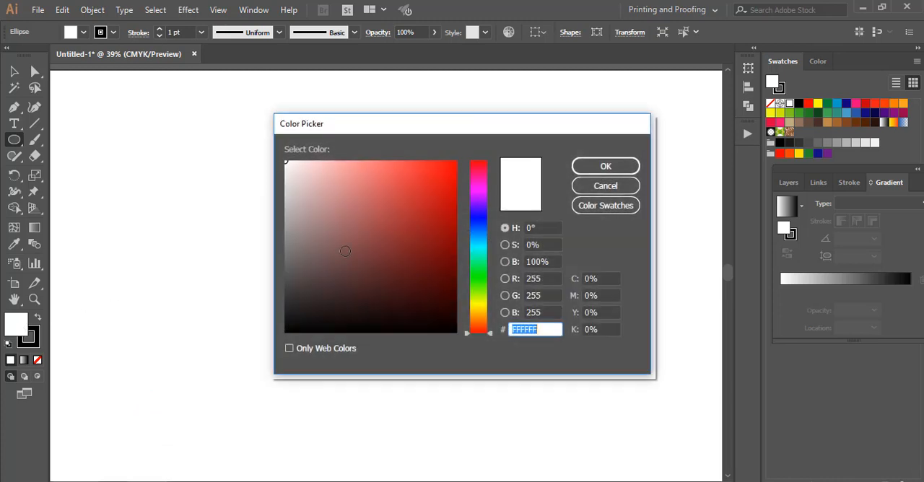
left_click(418, 272)
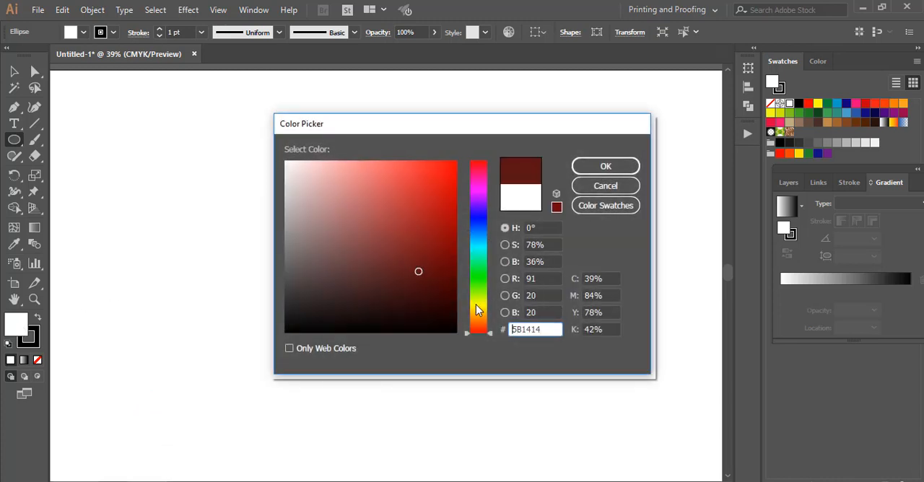
left_click_drag(476, 304, 476, 313)
left_click(402, 243)
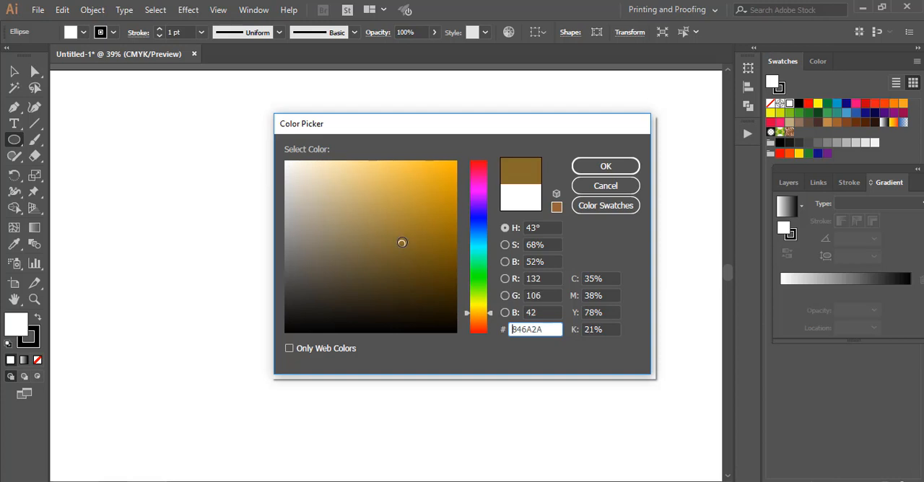
left_click(606, 167)
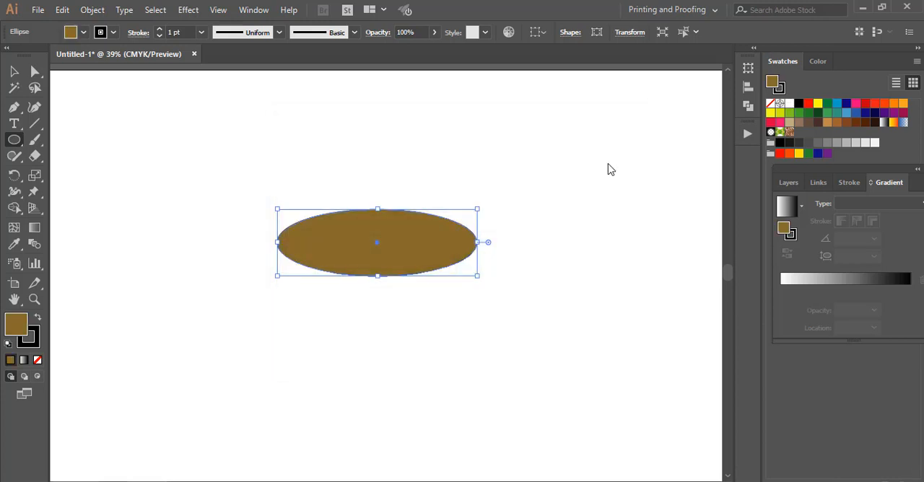
Step: Copy the brown ellipse, paste it in front and shrink the copy about its vertical centre line, keeping the upper edges aligned
left_click(63, 10)
left_click(84, 74)
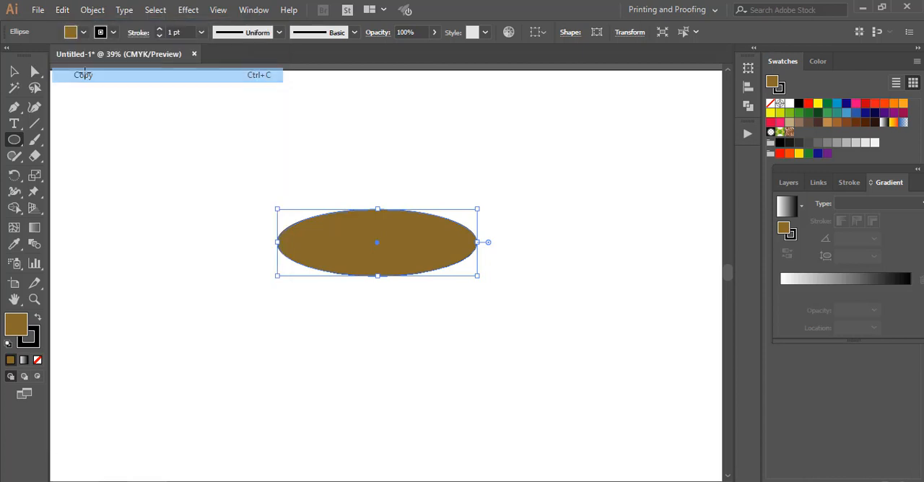
left_click(61, 11)
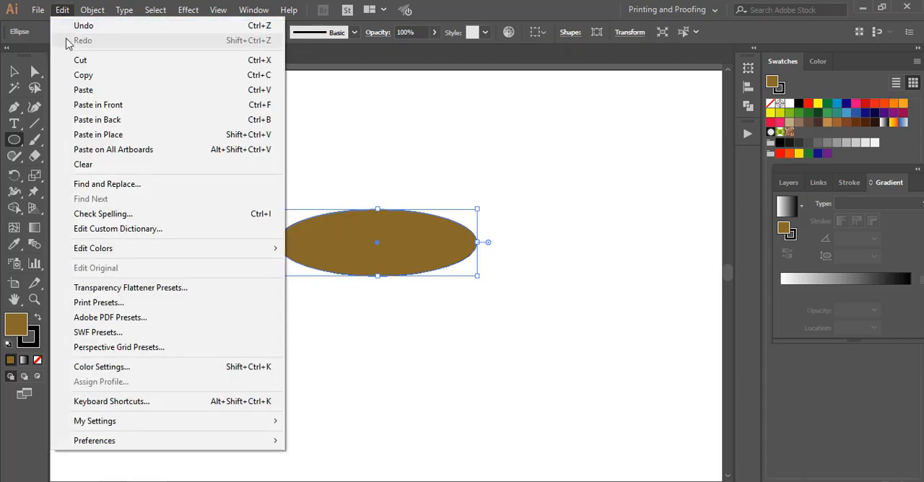
left_click(81, 105)
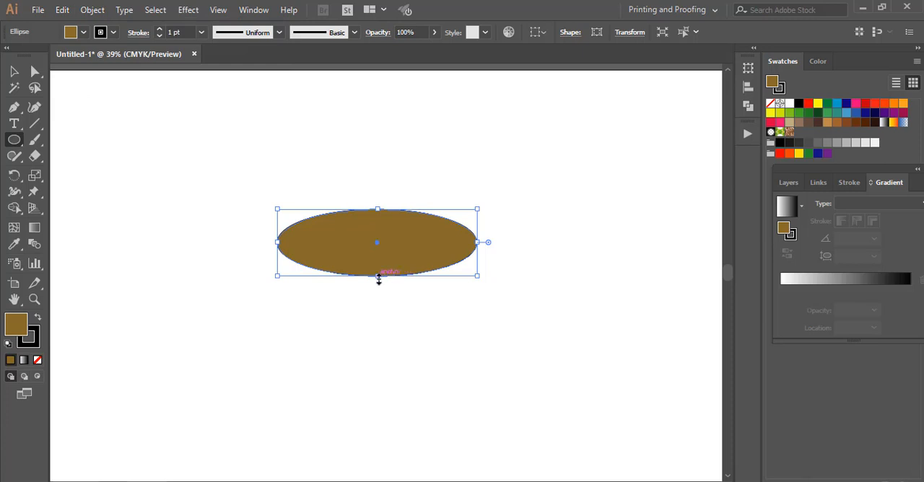
left_click_drag(378, 280, 378, 264)
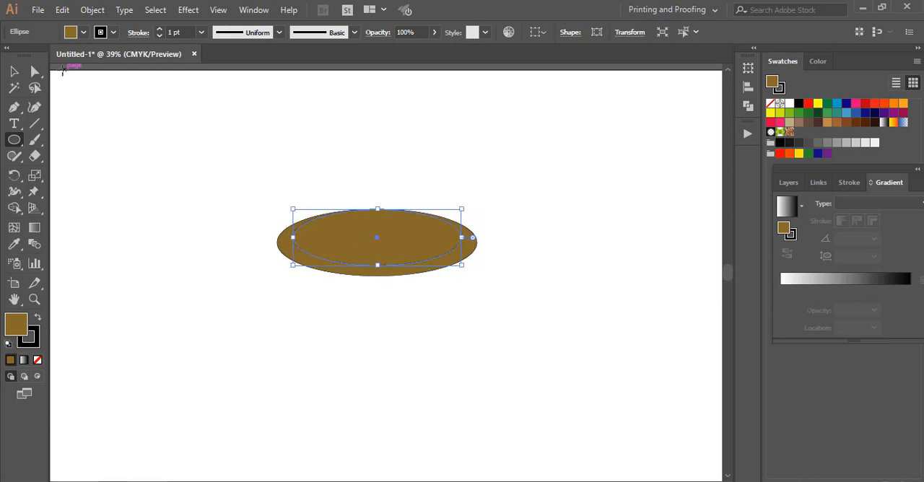
Step: Move the smaller ellipse slightly above the large one's upper edge and enlarge it a little towards the lower right
left_click(14, 71)
mouse_move(339, 247)
left_mouse_down()
mouse_move(339, 236)
mouse_move(346, 242)
left_mouse_up()
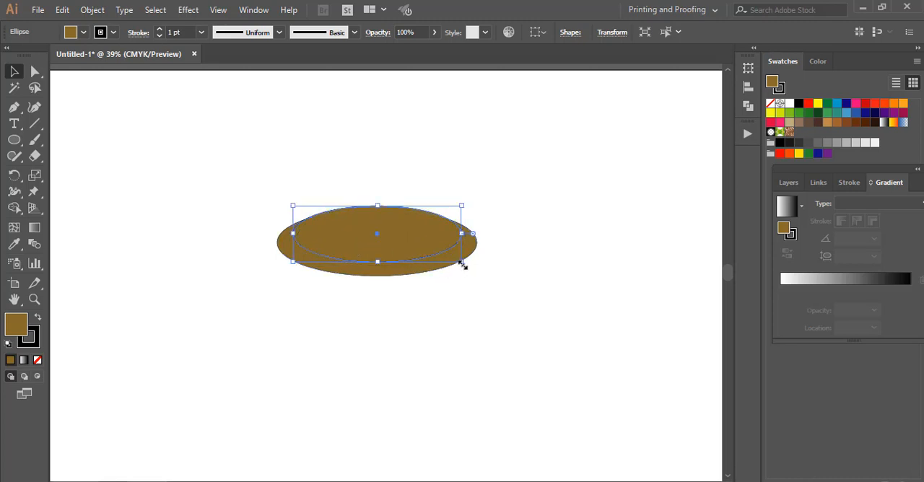
left_click_drag(462, 265, 468, 268)
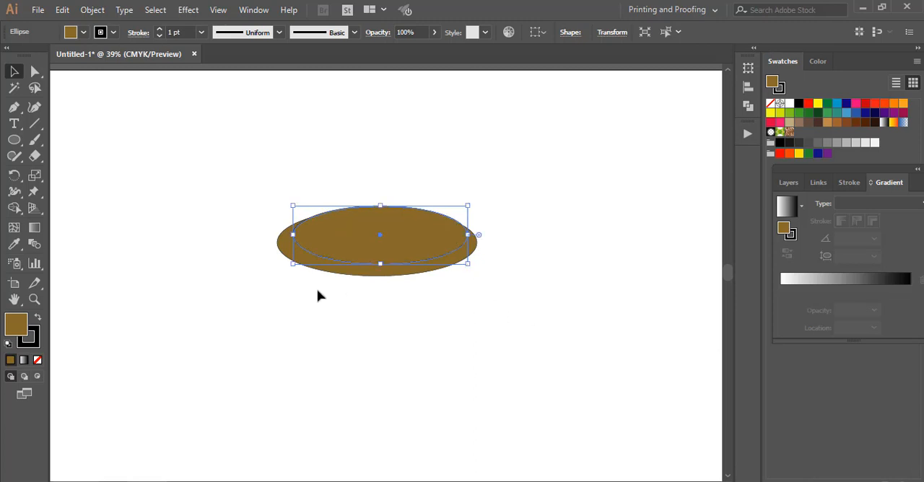
Step: Subtract the front ellipse from the back one with Pathfinder Minus Front to leave a thin crescent
left_click(261, 249)
key("ctrl+a")
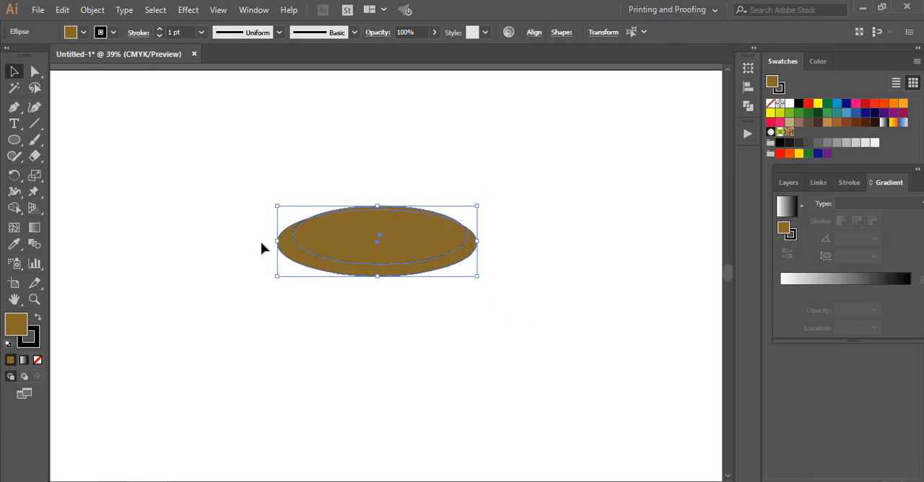
left_click(747, 106)
left_click(614, 99)
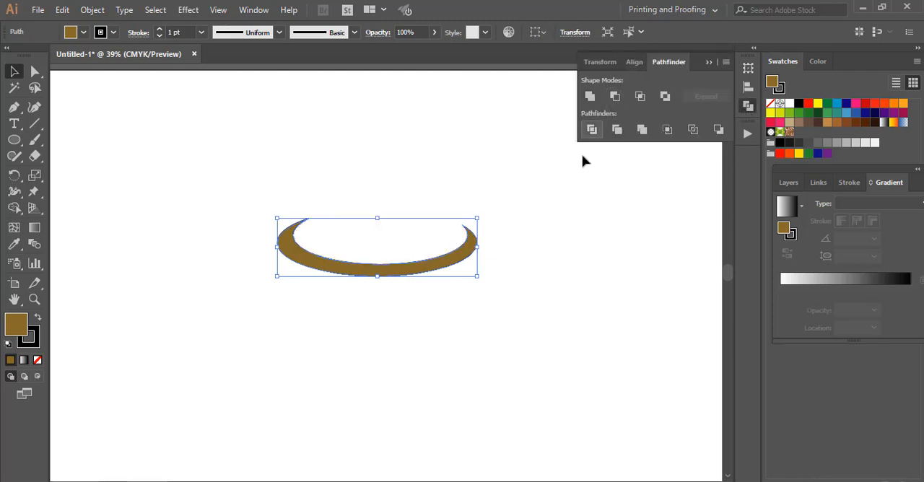
left_click(514, 286)
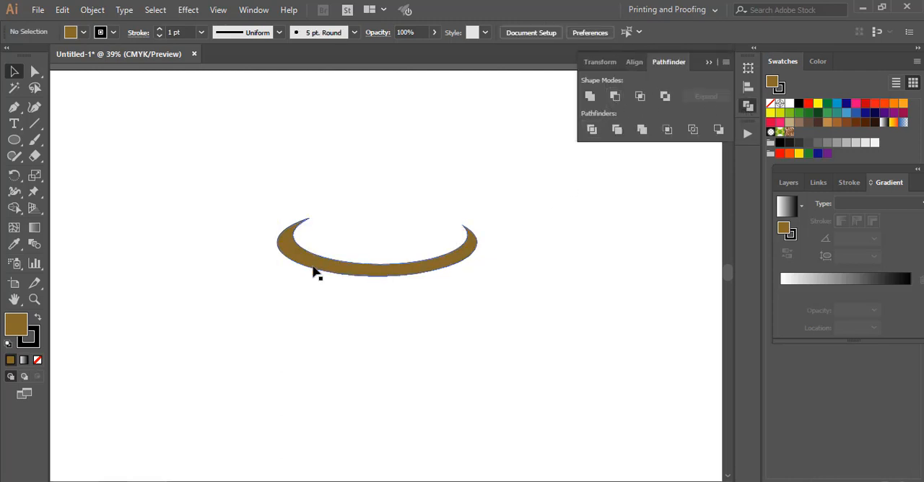
Step: Draw a brown circle about 897 pt in diameter and centre it horizontally over the crescent, covering it completely
left_click(14, 140)
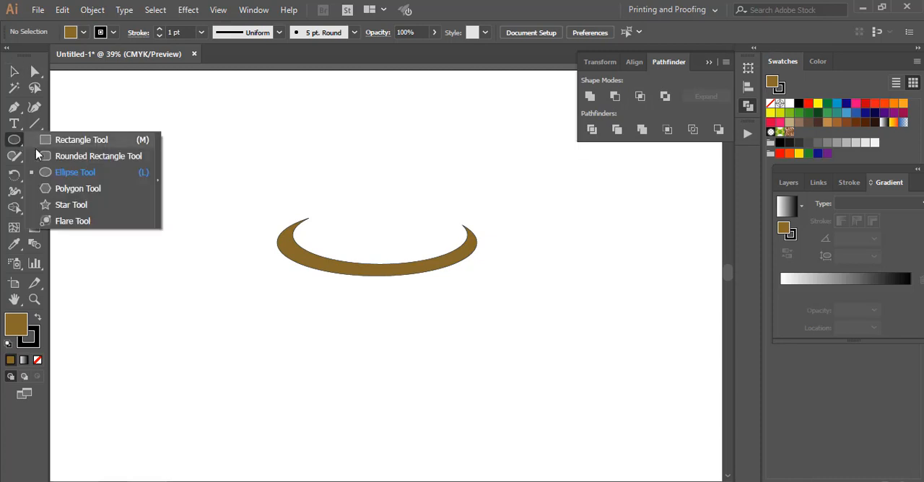
left_click(251, 211)
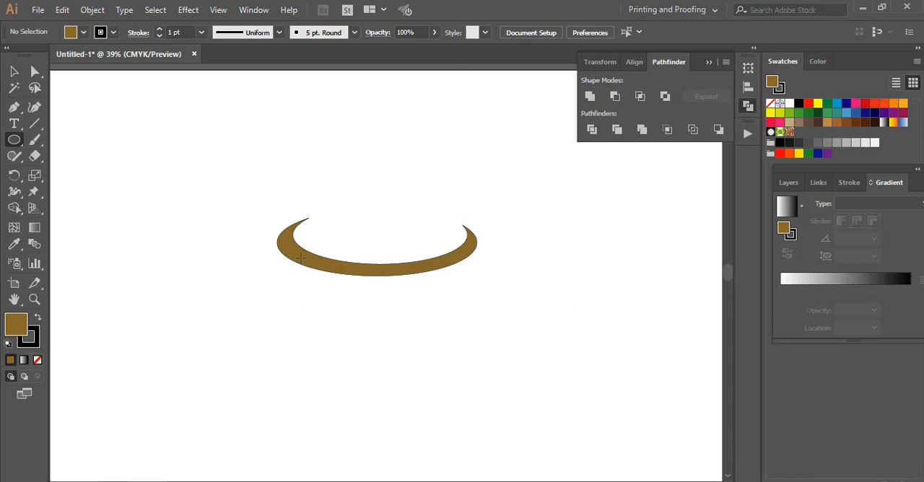
left_click_drag(256, 212, 488, 395)
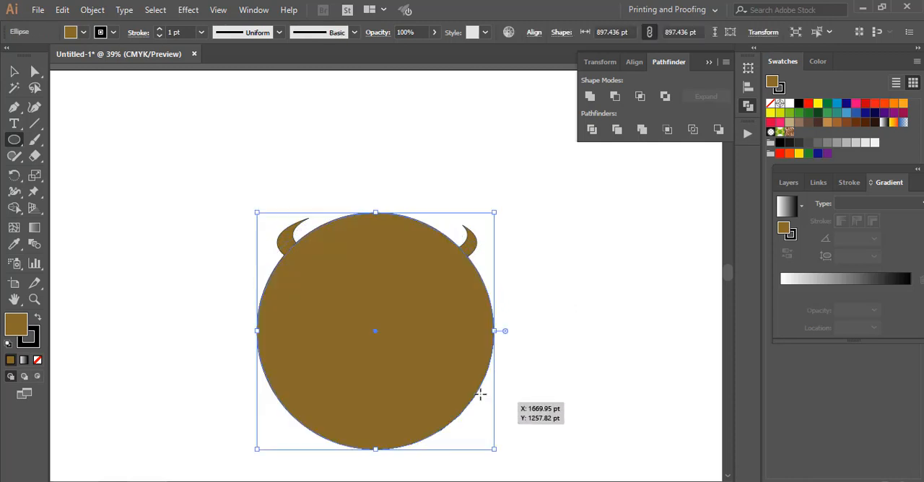
left_click(14, 71)
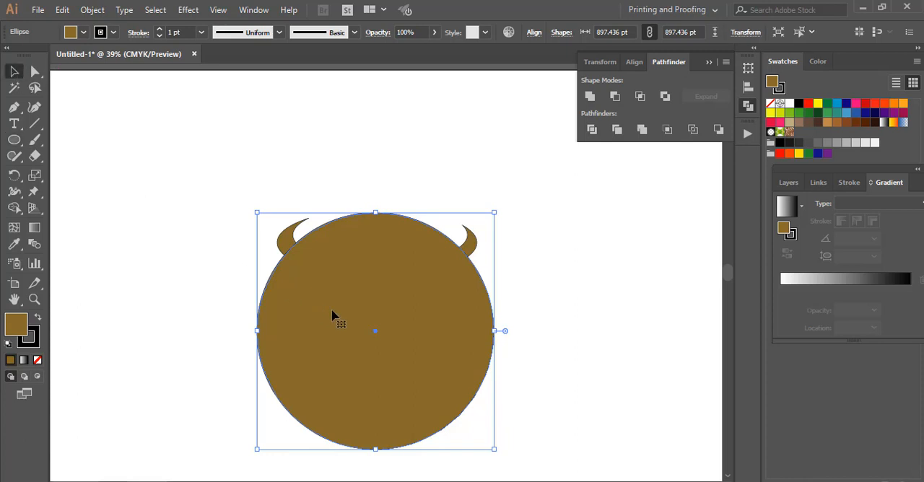
left_click_drag(380, 332, 382, 303)
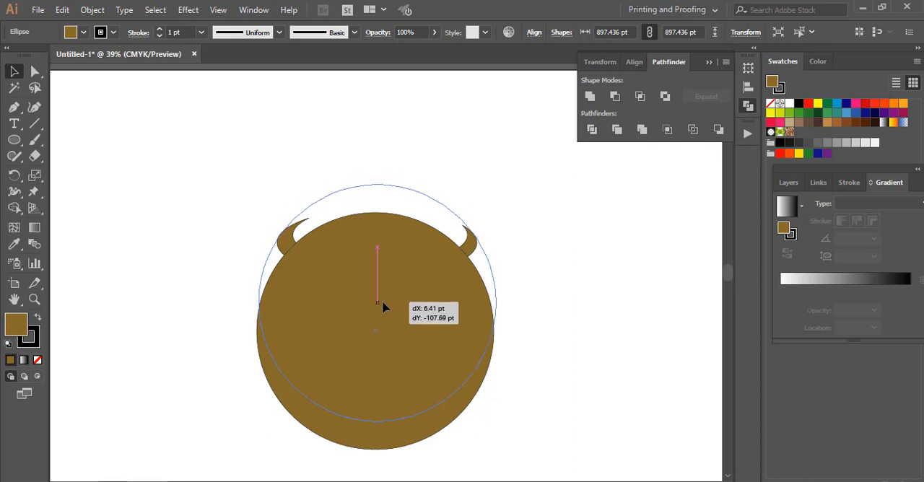
left_click_drag(382, 303, 382, 302)
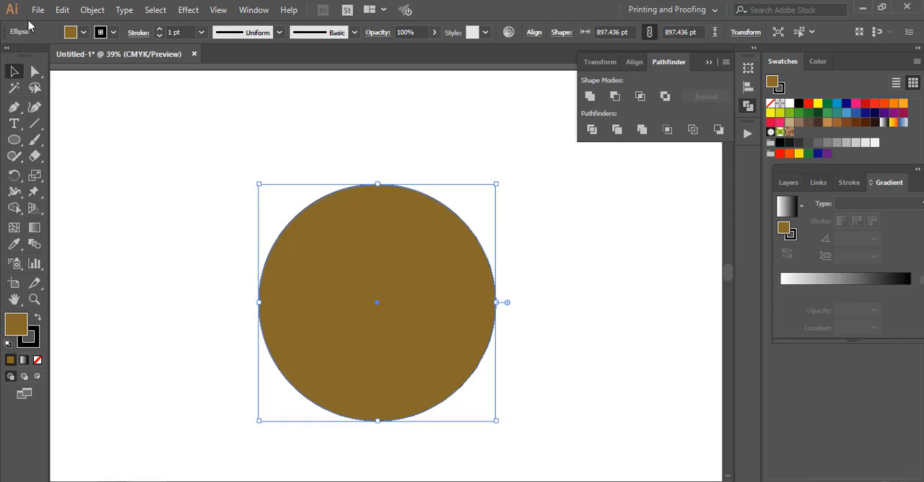
Step: Copy the circle, paste it in front and scale the copy down to about 756 pt
left_click(62, 10)
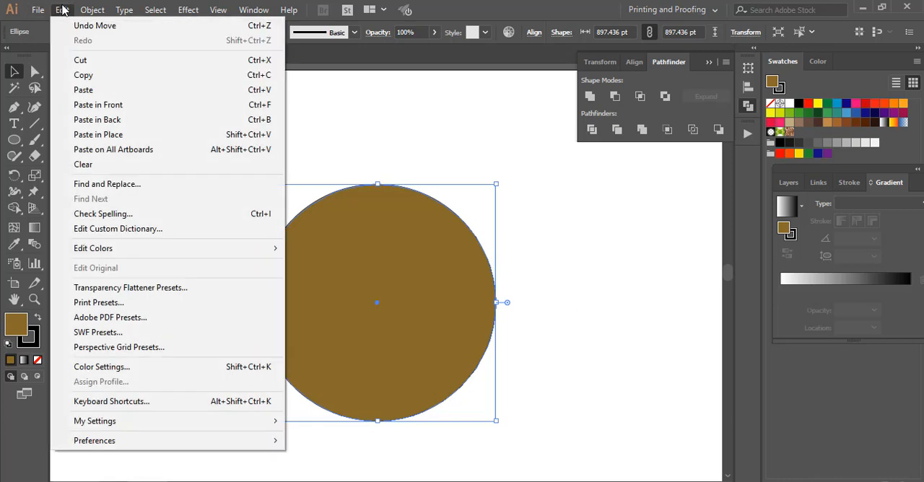
left_click(85, 76)
left_click(62, 10)
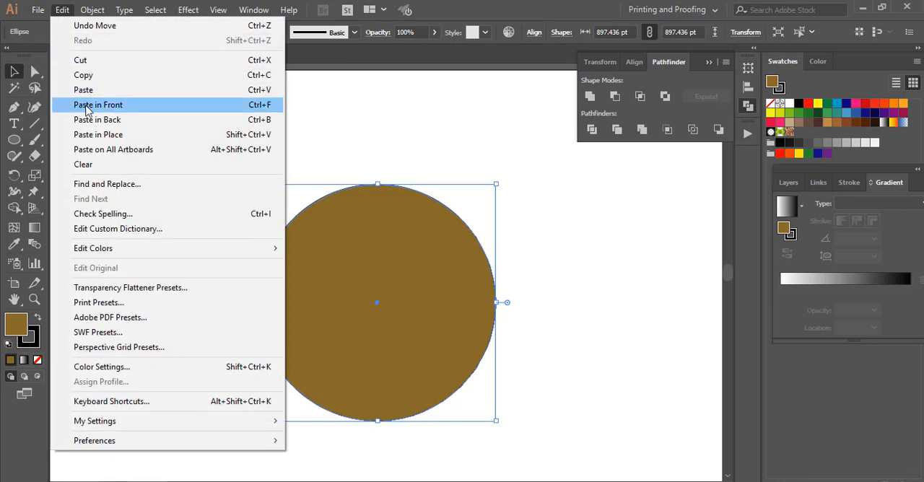
left_click(85, 105)
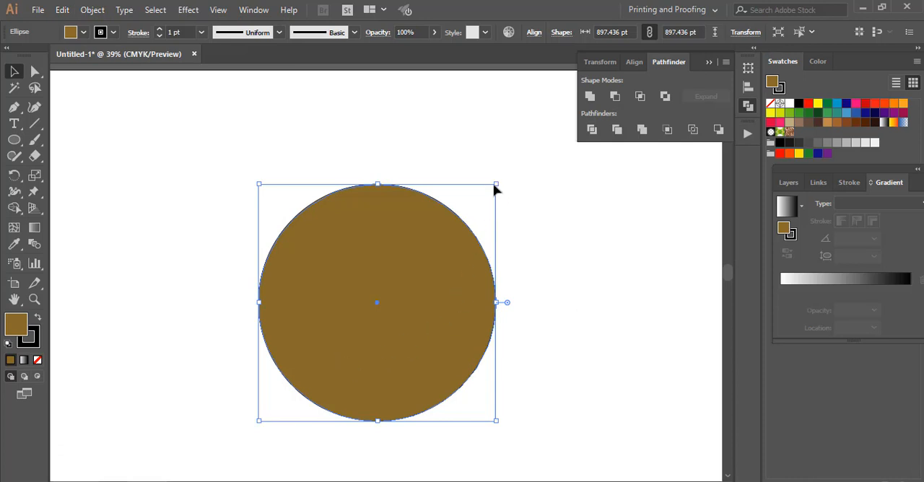
left_click_drag(496, 185, 459, 221)
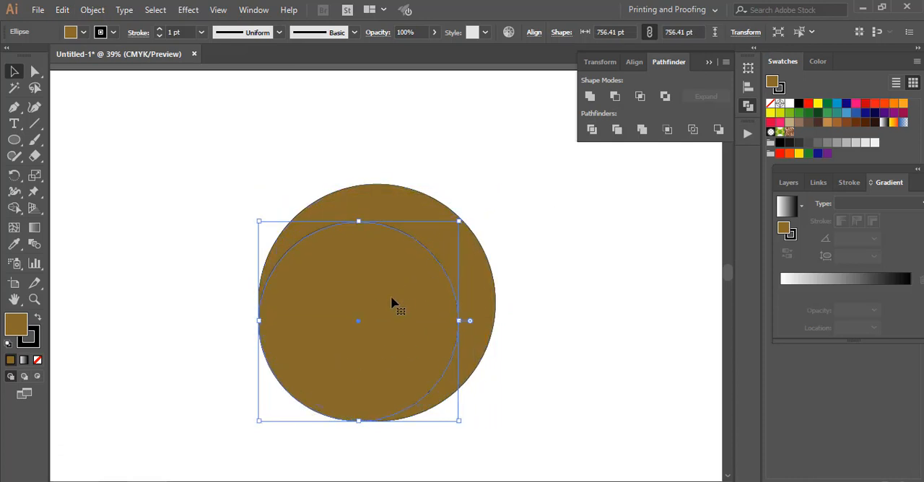
Step: Enlarge the front circle to about 818 pt and centre it horizontally, slightly above the large circle's upper edge
left_click_drag(392, 306, 395, 275)
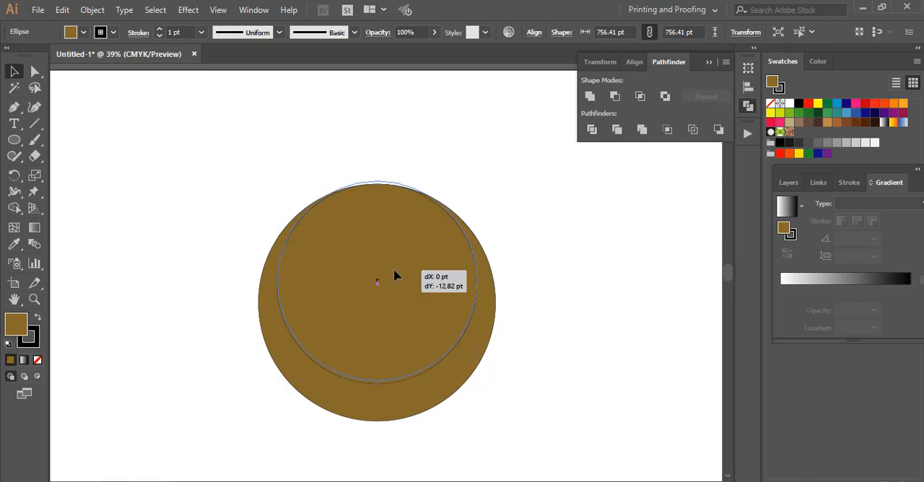
left_click_drag(395, 275, 390, 272)
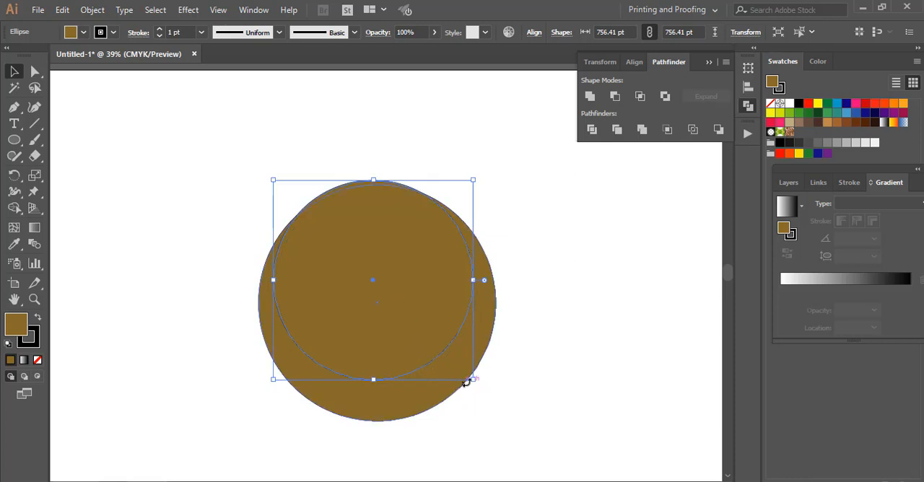
left_click_drag(474, 379, 490, 409)
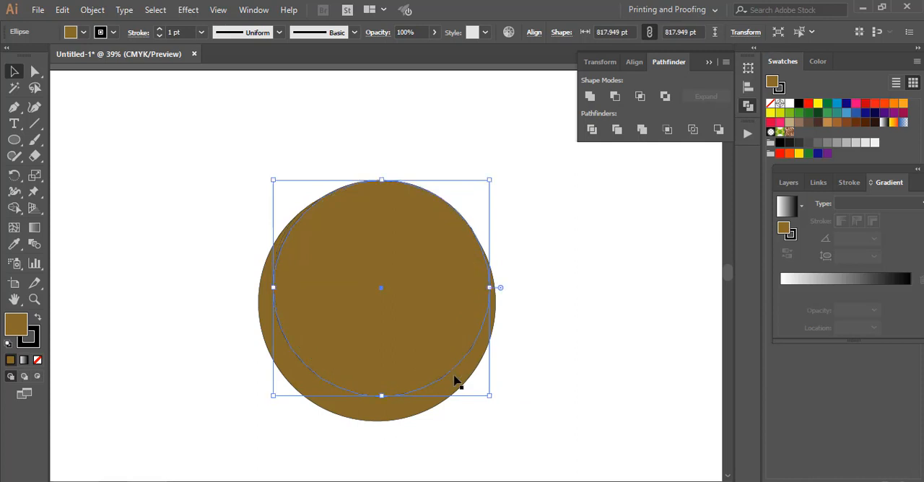
left_click_drag(416, 317, 388, 318)
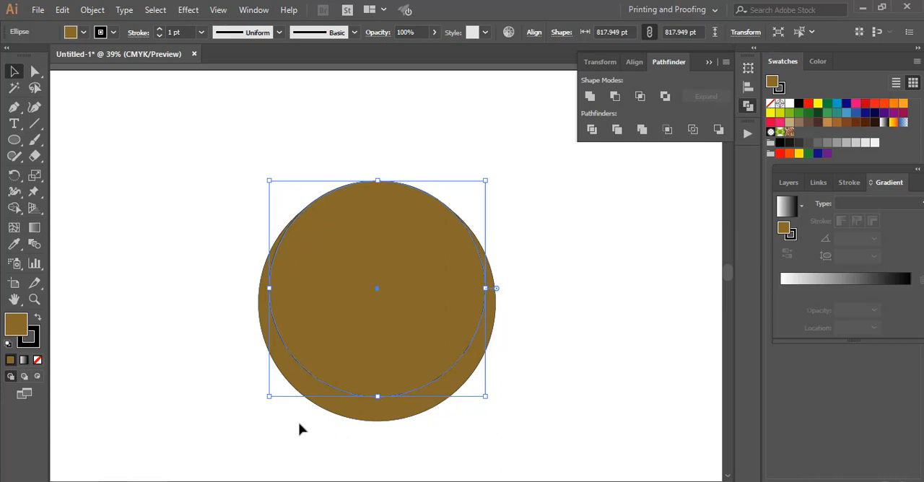
Step: Subtract the front circle from the large circle with Pathfinder Minus Front to form a large crescent
left_click_drag(417, 432, 337, 406)
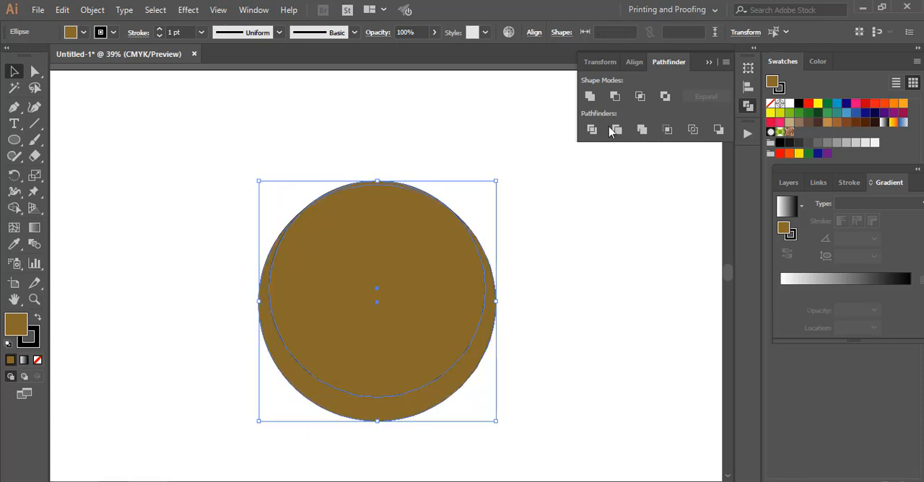
left_click(616, 94)
left_click(550, 307)
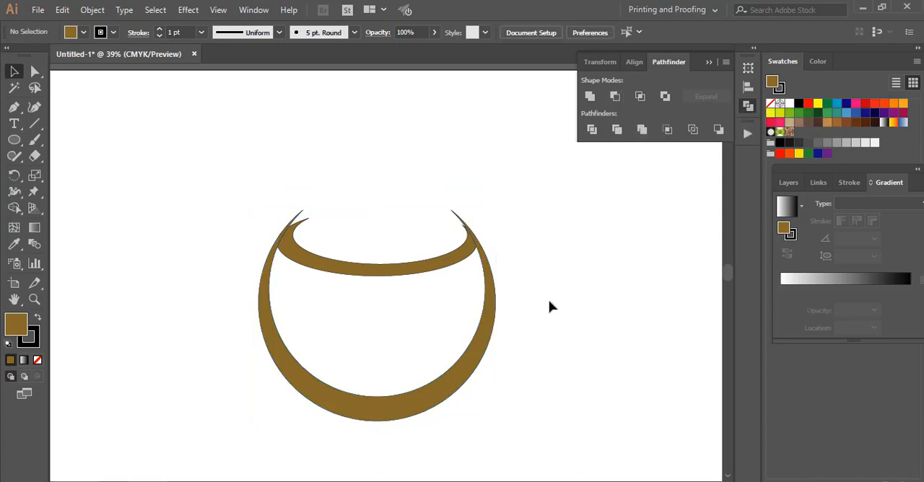
Step: Select both crescents and move them together up and slightly left on the artboard
scroll(550, 306, "down", 1)
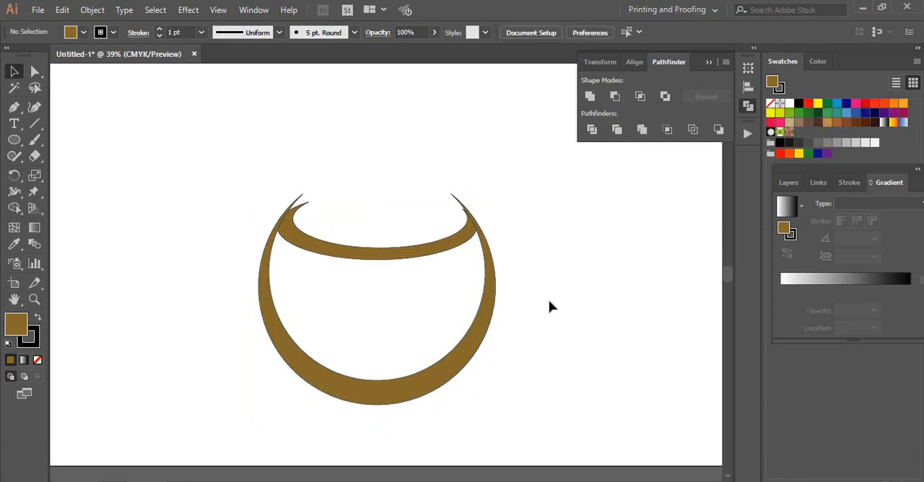
left_click_drag(193, 175, 566, 405)
left_click_drag(462, 366, 429, 305)
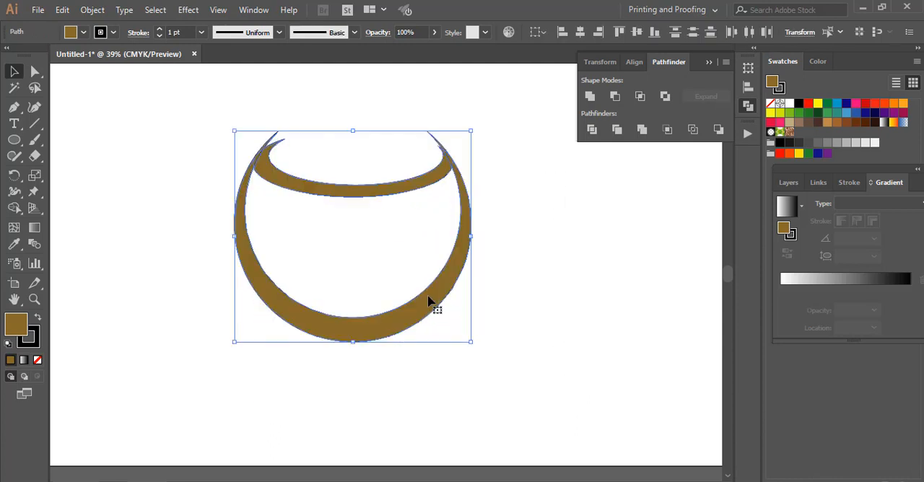
left_click(520, 293)
Step: Draw a flat ellipse about 1038 × 438 pt across the lower part of the large crescent
left_click(20, 146)
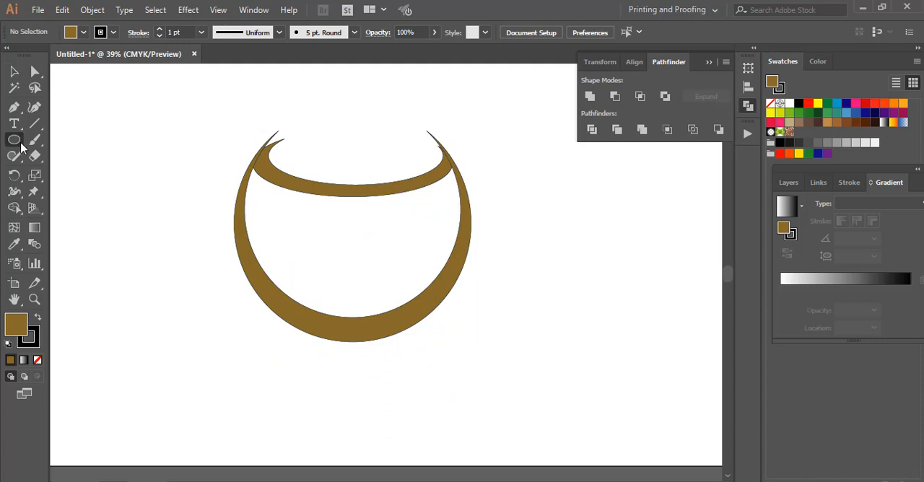
left_click_drag(216, 282, 491, 398)
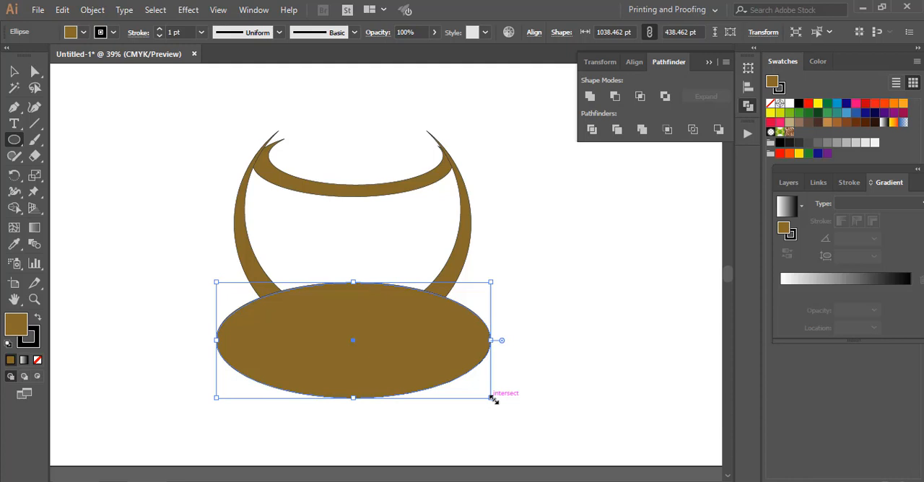
left_click(14, 71)
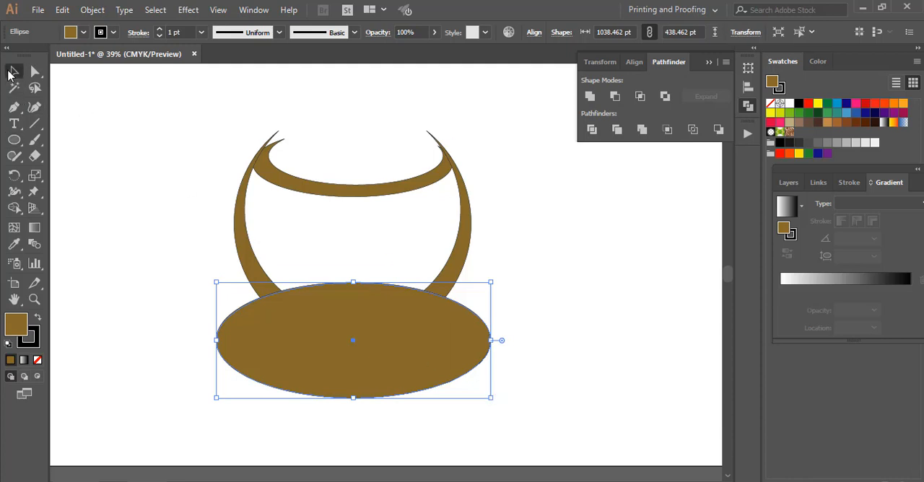
Step: Copy the ellipse, paste it in front, and resize the copy to about 1050 × 443 pt, offset slightly up and right
left_click(62, 10)
left_click(88, 74)
left_click(62, 11)
left_click(98, 105)
left_click_drag(216, 340, 237, 340)
mouse_move(337, 331)
left_mouse_down()
mouse_move(323, 326)
mouse_move(329, 318)
left_mouse_up()
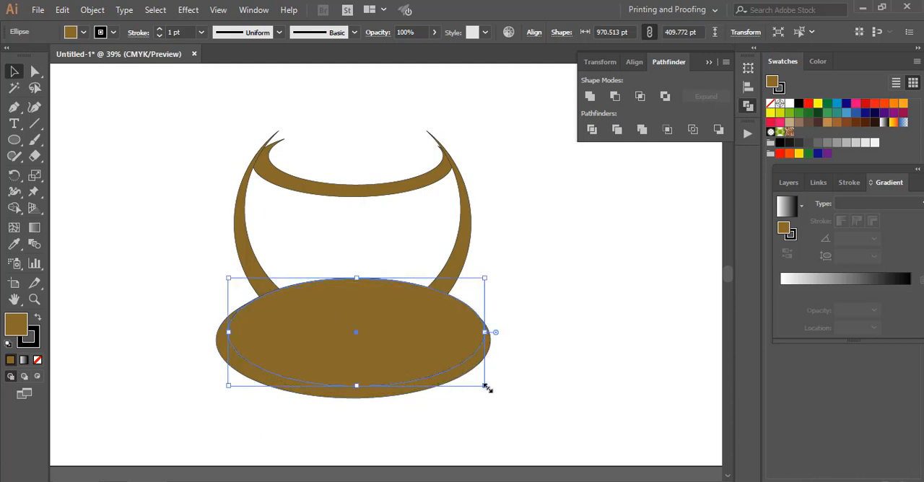
left_click_drag(487, 389, 508, 405)
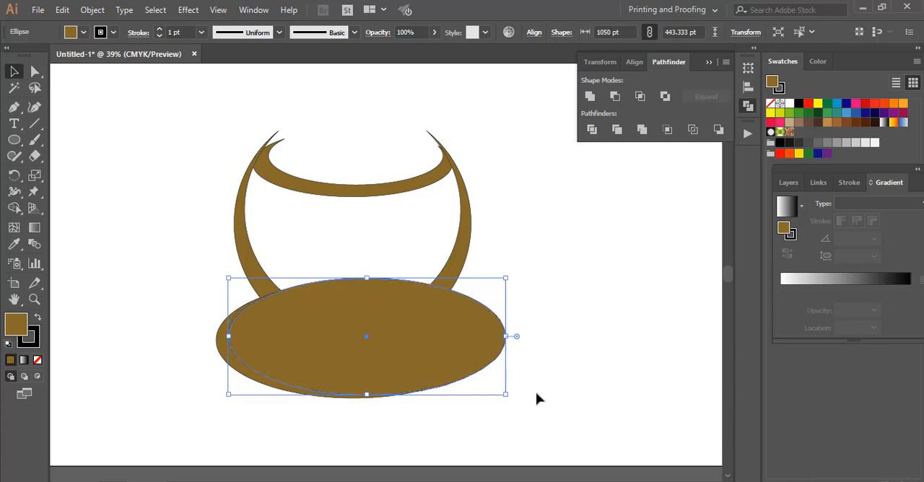
left_click_drag(408, 363, 402, 363)
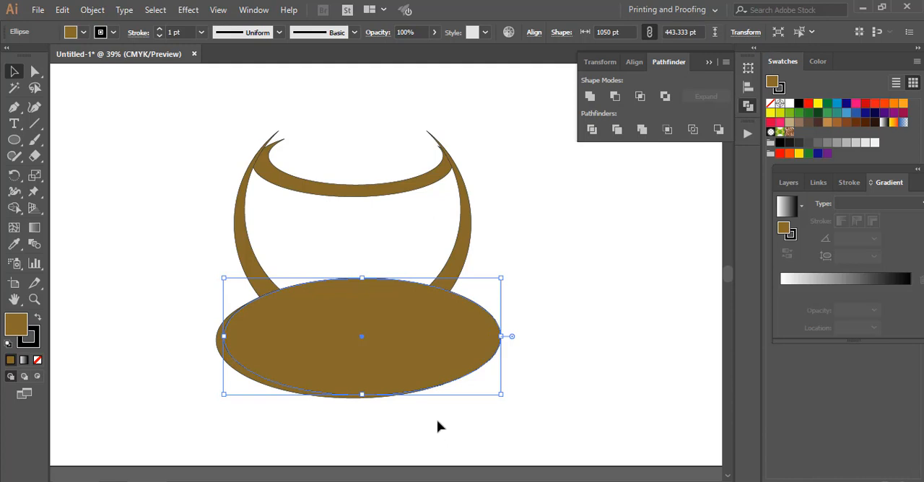
Step: Subtract the front ellipse from the one behind with Pathfinder Minus Front to form a thin saucer crescent
left_click(218, 348, "shift")
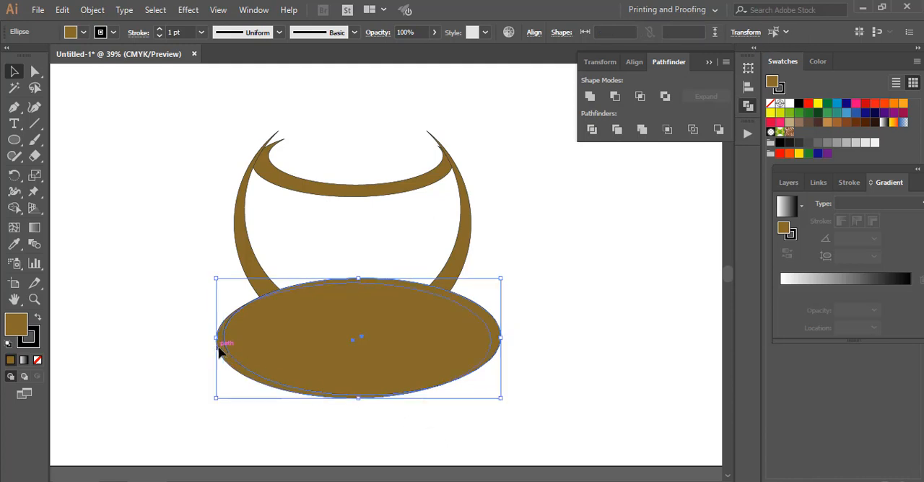
left_click(613, 94)
left_click(530, 372)
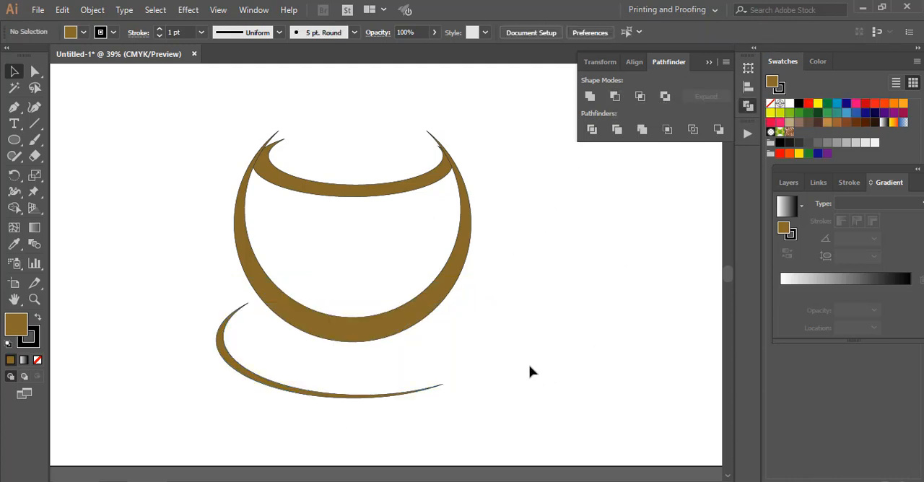
Step: Draw a circle about 447 pt wide and place it overlapping the cup's upper right side
left_click(13, 140)
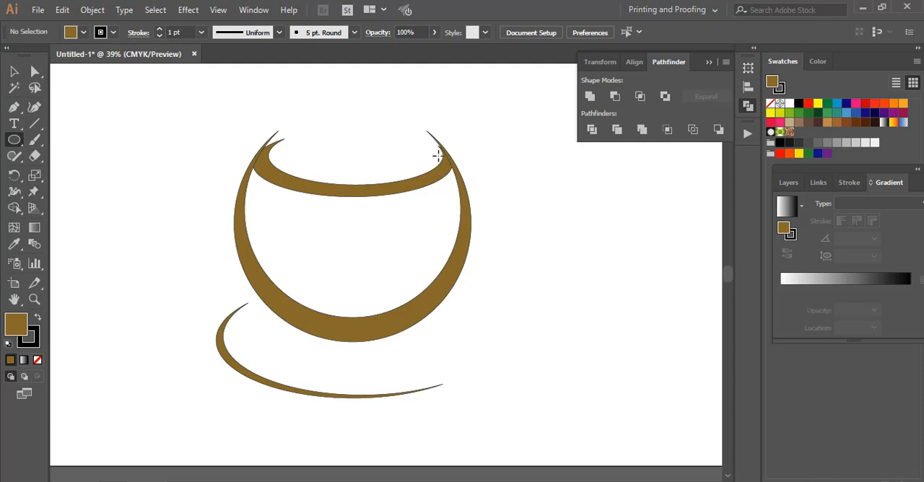
left_click_drag(438, 155, 554, 269)
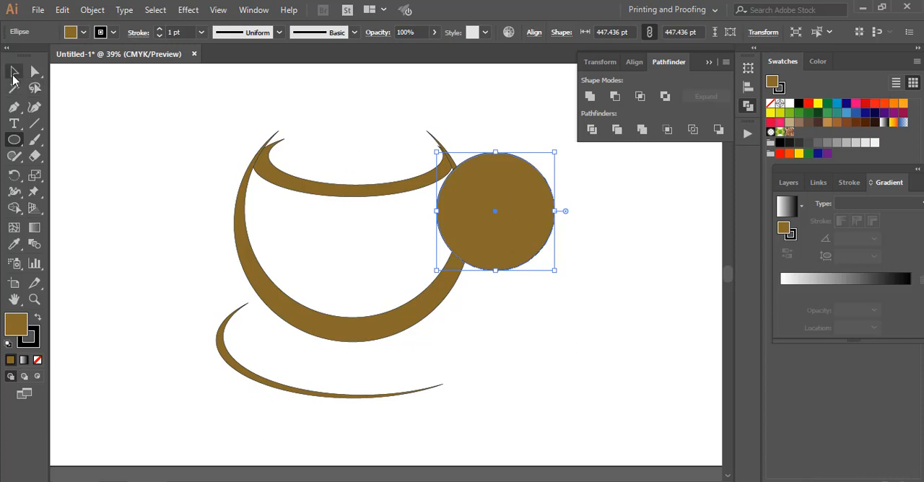
left_click(13, 75)
left_click_drag(525, 218, 507, 211)
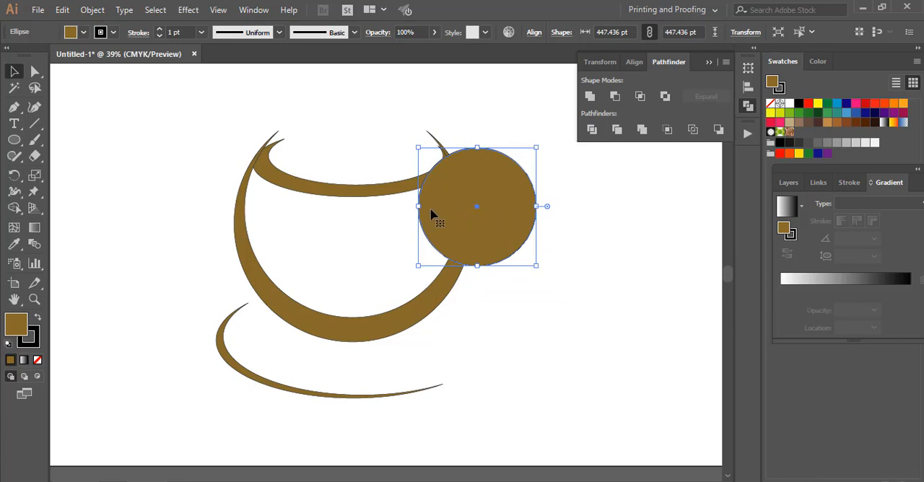
Step: Copy the circle, paste it in front, shift the copy left and scale it down to about 401 pt
left_click(62, 10)
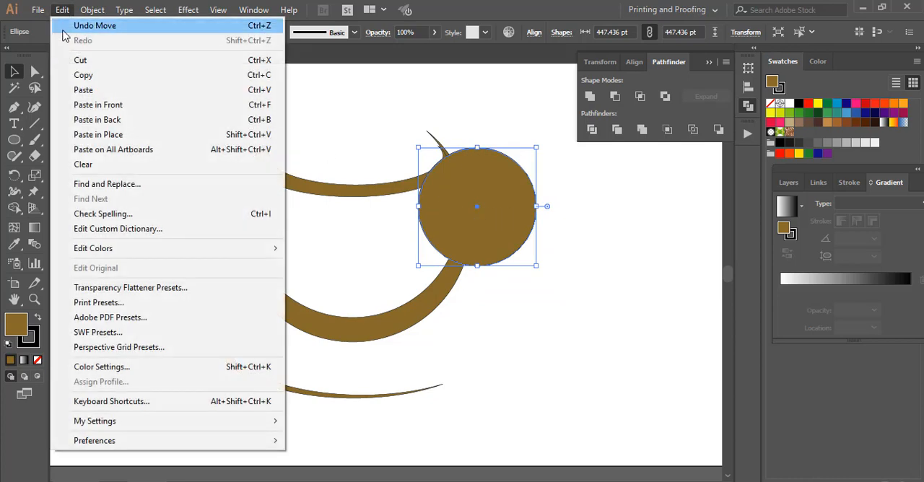
left_click(80, 79)
left_click(64, 10)
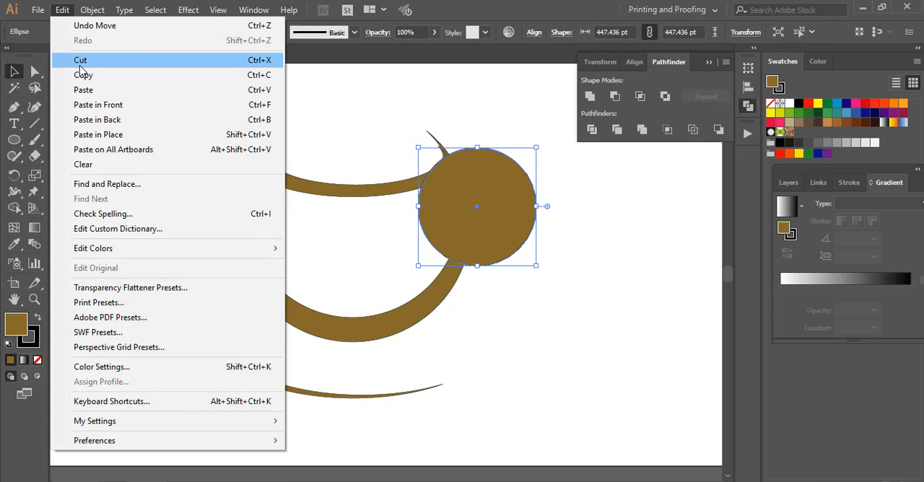
left_click(93, 106)
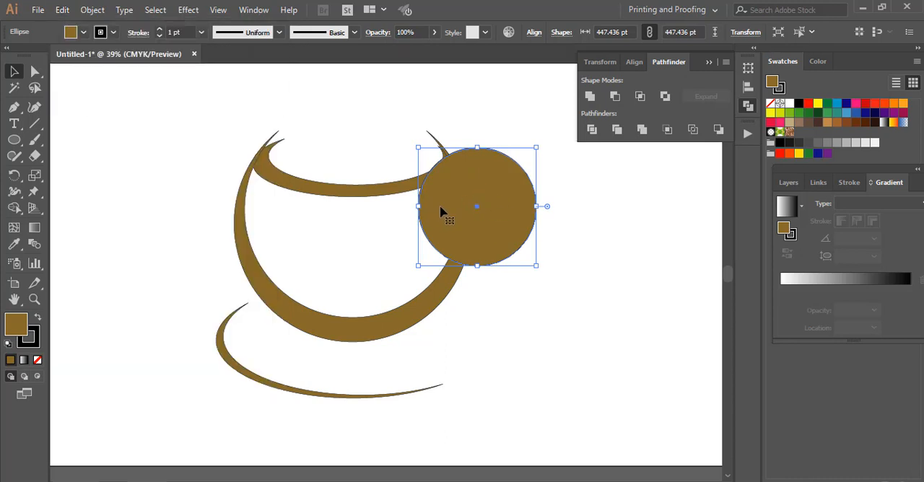
left_click_drag(446, 208, 412, 208)
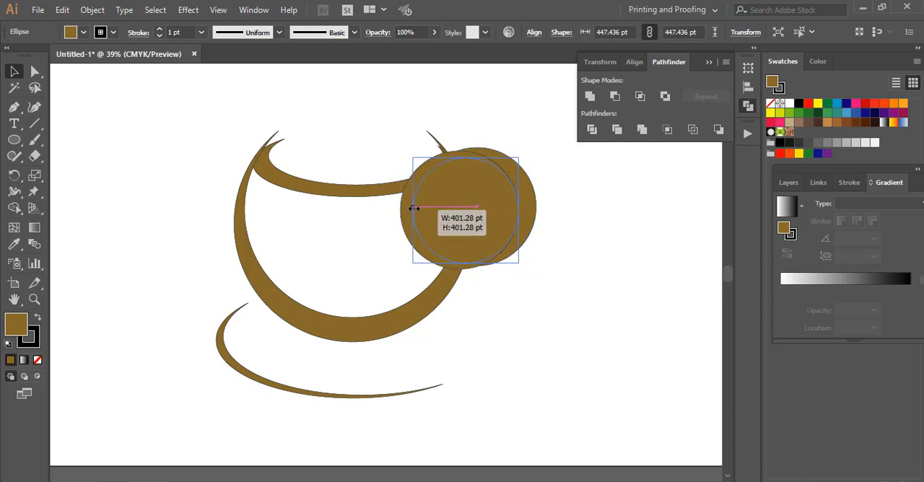
left_click_drag(466, 219, 465, 210)
Step: Enlarge the front circle to about 445 pt and position it slightly left of the original circle
left_click_drag(518, 258, 528, 265)
left_click_drag(484, 222, 486, 218)
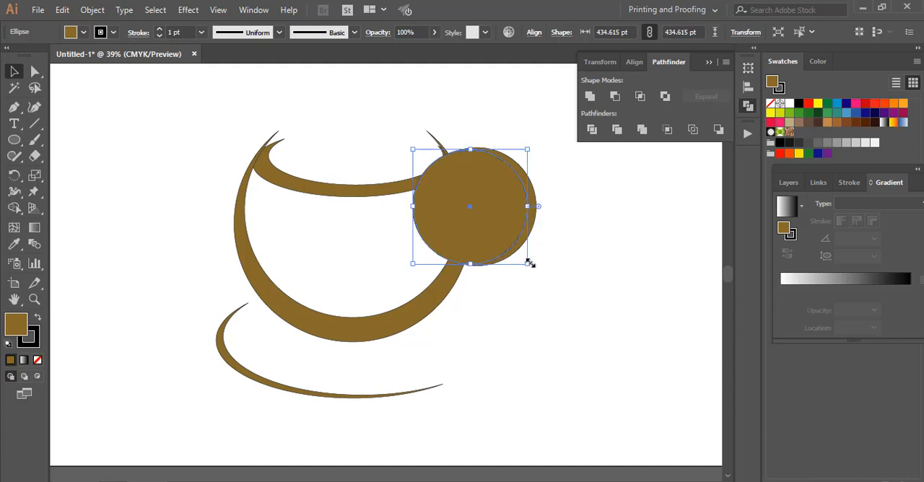
left_click_drag(528, 263, 524, 266)
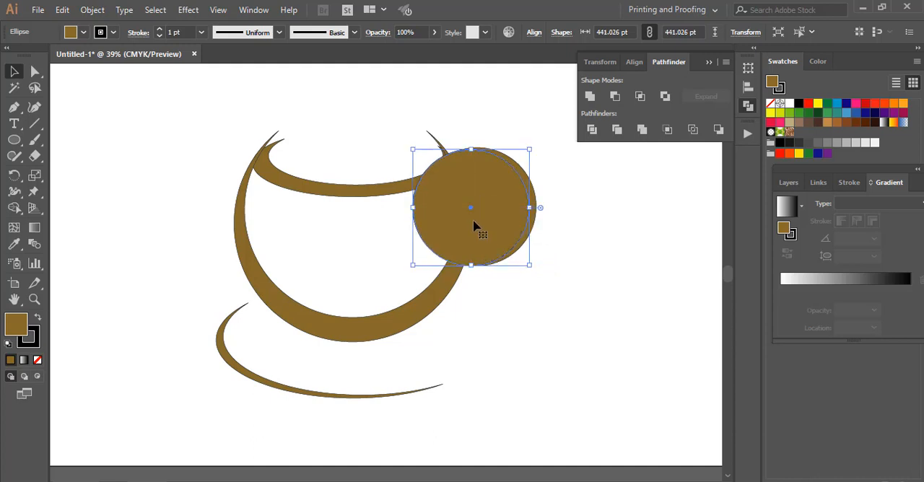
left_click_drag(473, 228, 467, 224)
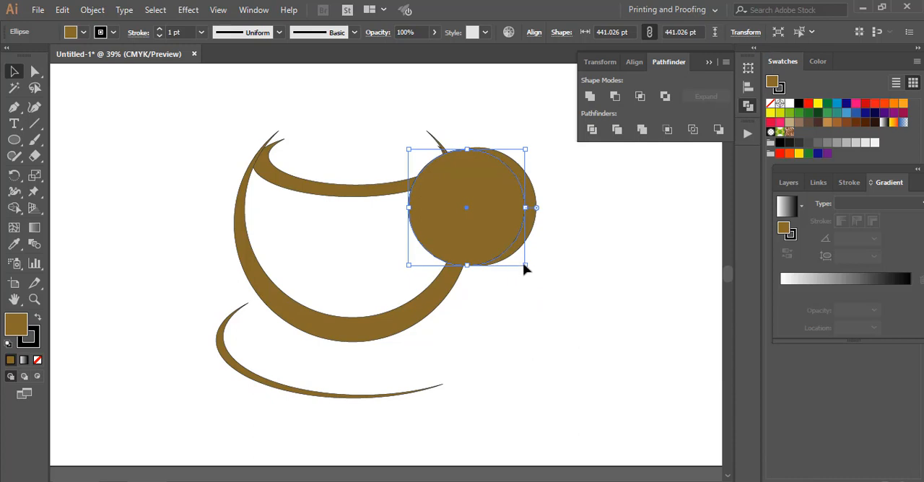
left_click_drag(526, 266, 531, 267)
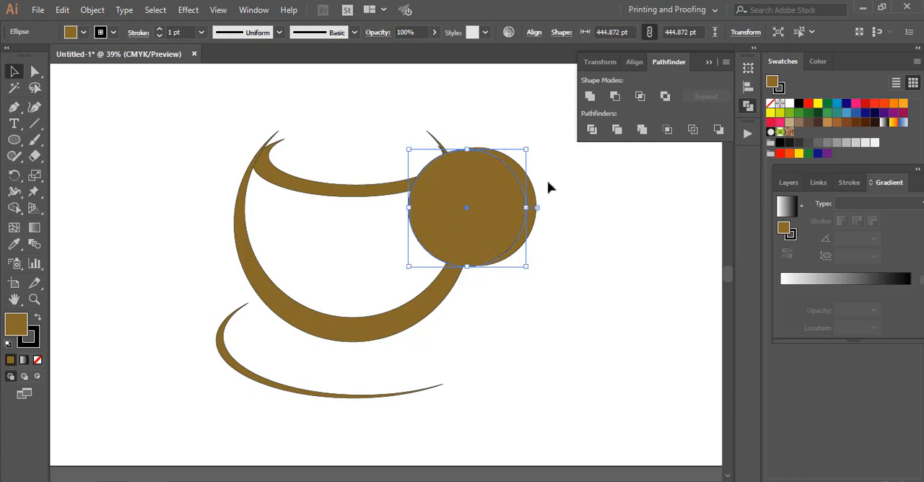
Step: Subtract the front circle with Pathfinder Minus Front and move the resulting handle crescent down and right, clear of the cup
left_click(535, 206, "shift")
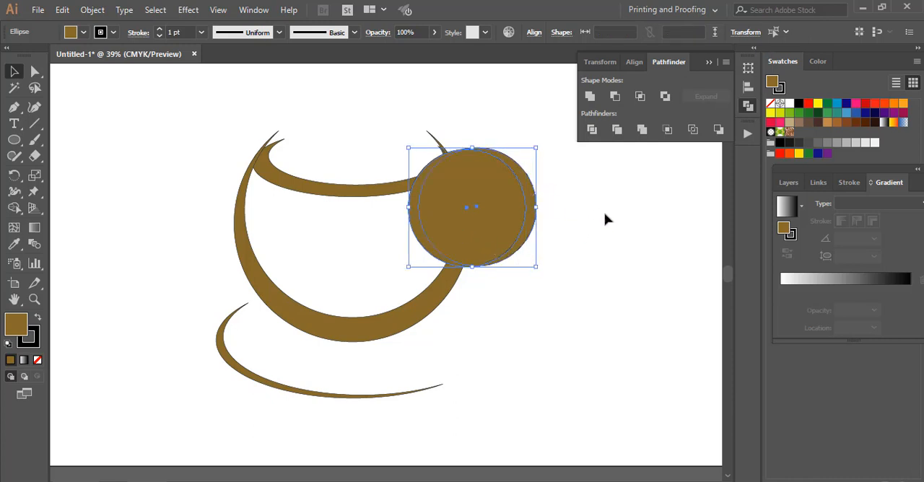
left_click(616, 96)
left_click(600, 257)
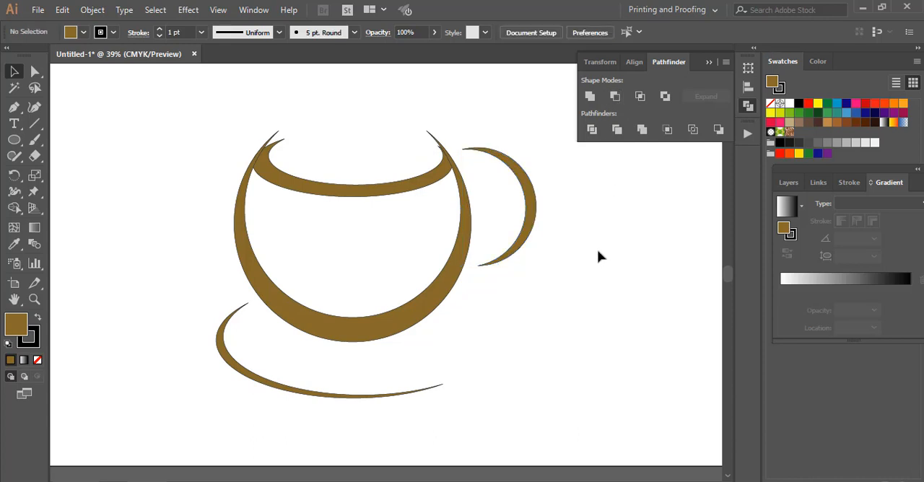
left_click(532, 193)
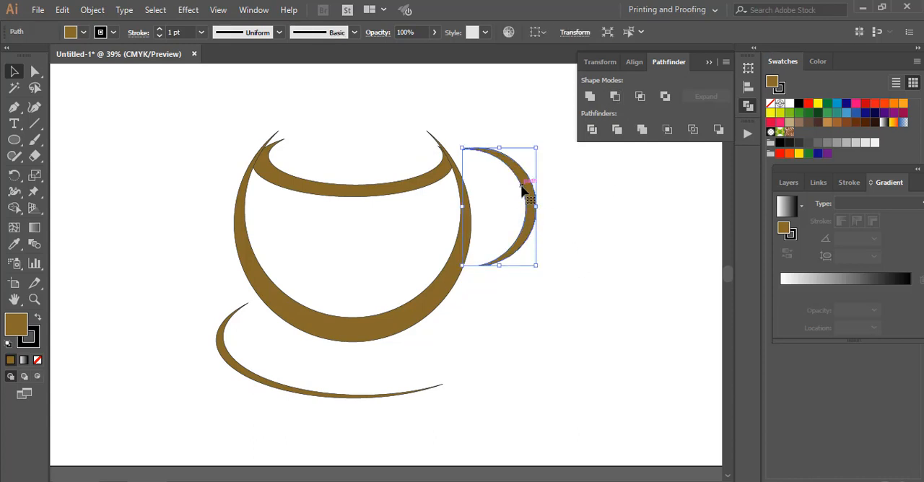
left_click_drag(532, 192, 591, 242)
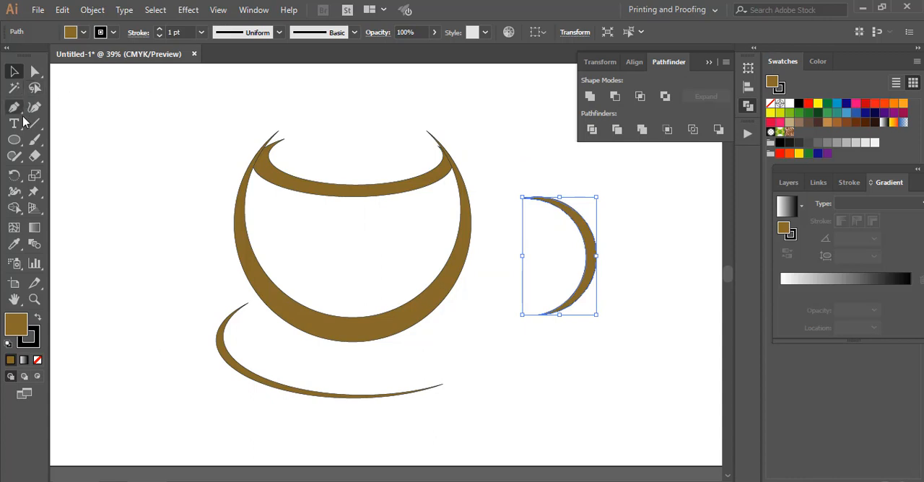
Step: Draw a rectangle across the cup's upper tips and subtract it from the large crescent with Pathfinder Minus Front
left_click_drag(14, 140, 99, 142)
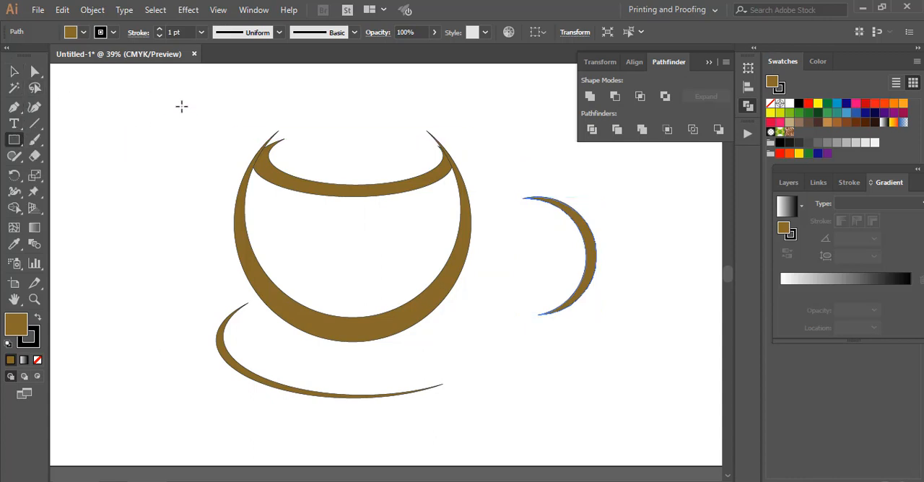
left_click_drag(181, 106, 477, 153)
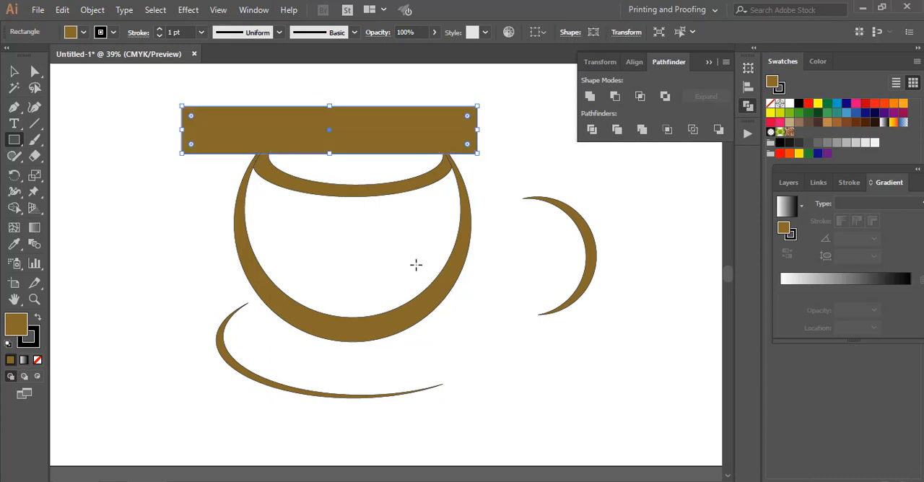
left_click(14, 71)
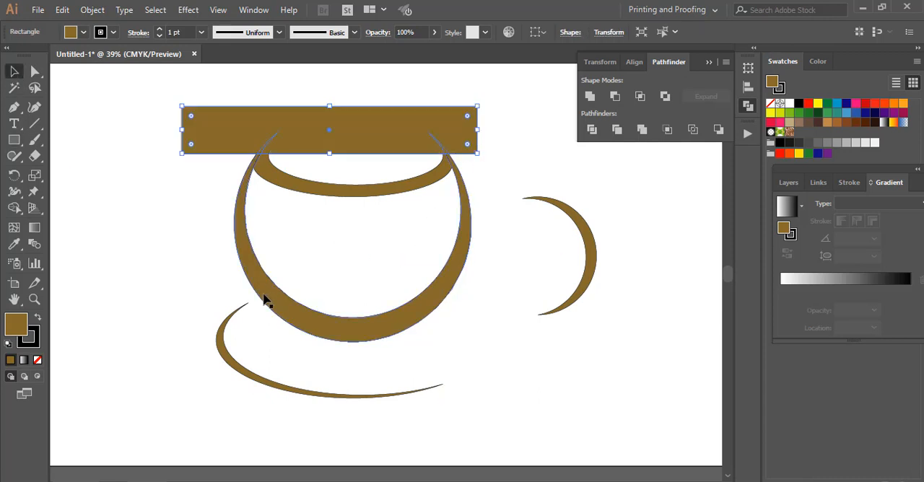
left_click_drag(213, 260, 309, 284)
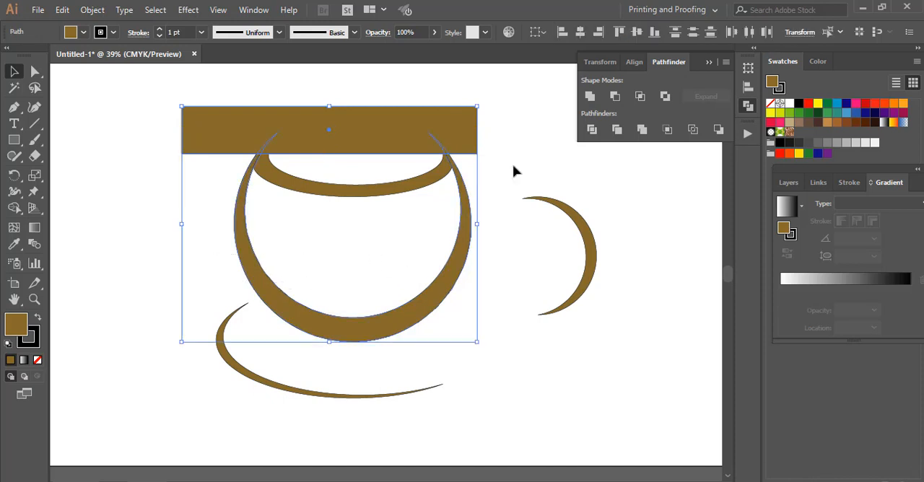
left_click(615, 96)
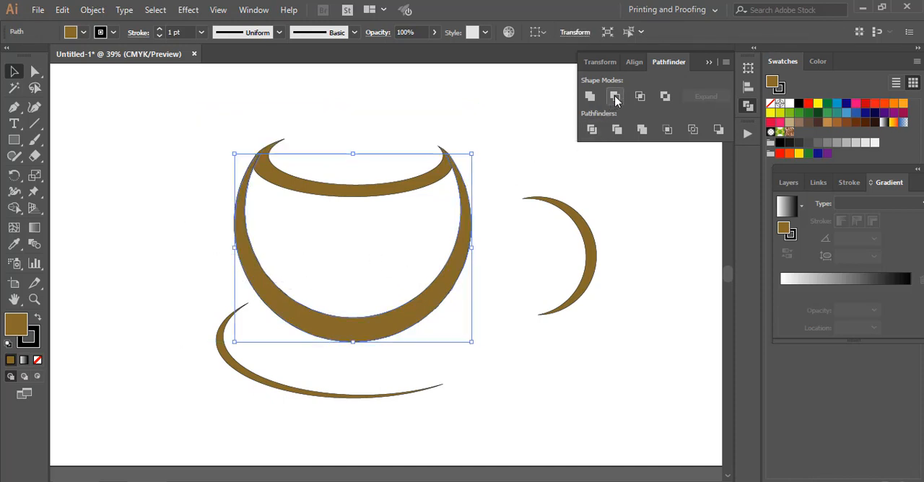
left_click(522, 169)
Step: Move the handle crescent against the cup's right side and rotate it counterclockwise so its upper end meets the rim
left_click_drag(584, 224, 505, 178)
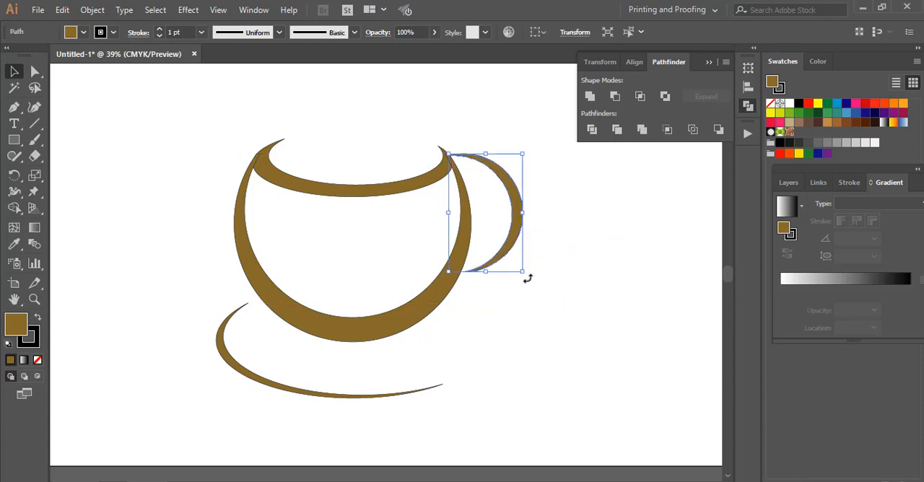
left_click_drag(528, 277, 553, 261)
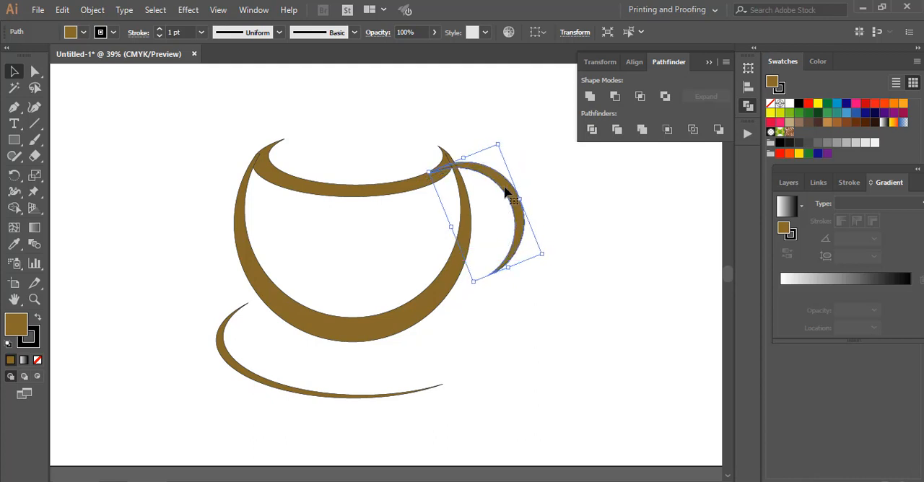
left_click_drag(506, 192, 527, 186)
left_click(570, 226)
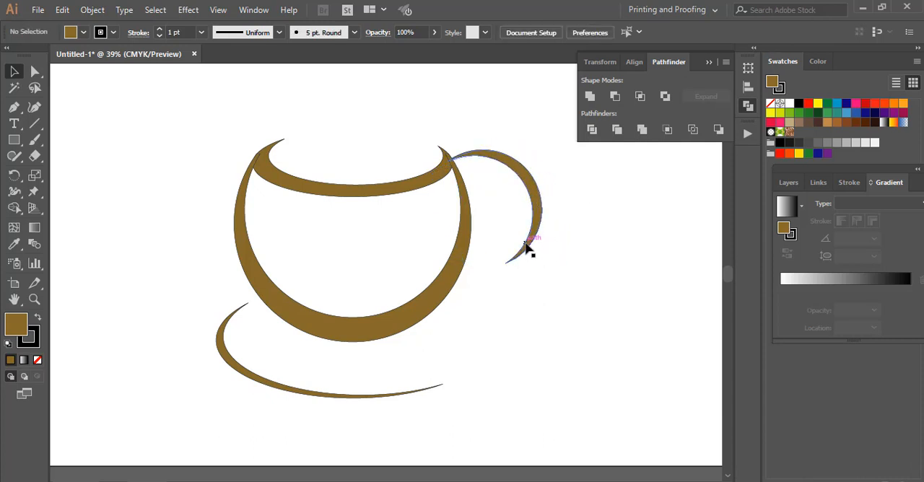
Step: Rotate the handle crescent slightly clockwise and shift it slightly down and left beside the cup
left_click(528, 249)
left_click_drag(567, 242, 560, 247)
left_click_drag(526, 182, 523, 186)
left_click(569, 211)
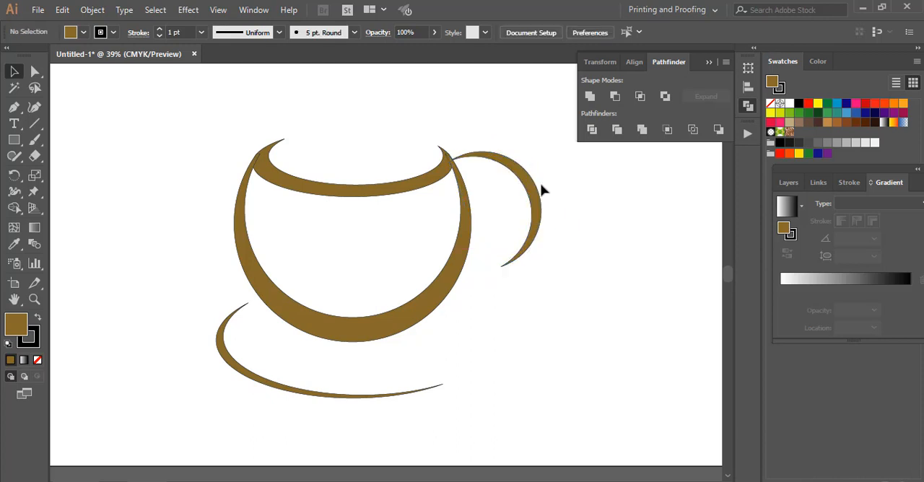
Step: Nudge the handle crescent slightly left and up so its upper tip joins the cup's rim, and collapse the Pathfinder options
left_click_drag(529, 187, 522, 187)
left_click(611, 267)
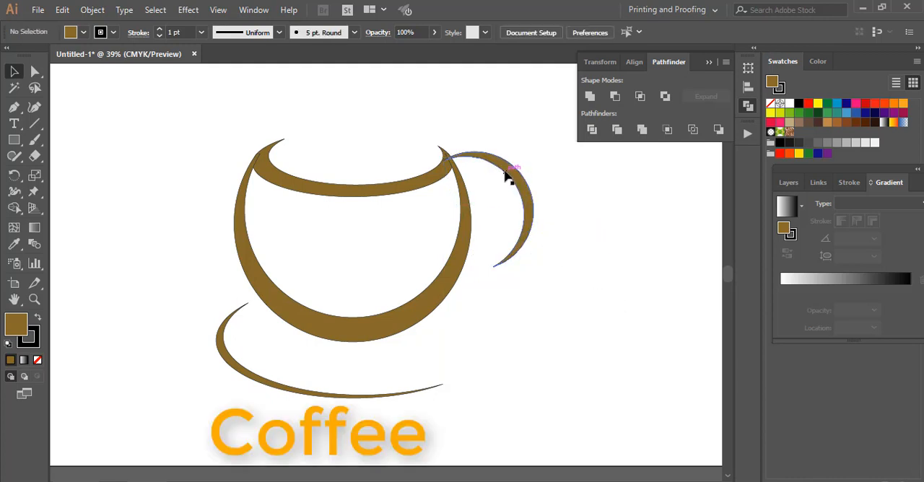
left_click_drag(507, 170, 514, 171)
left_click(611, 260)
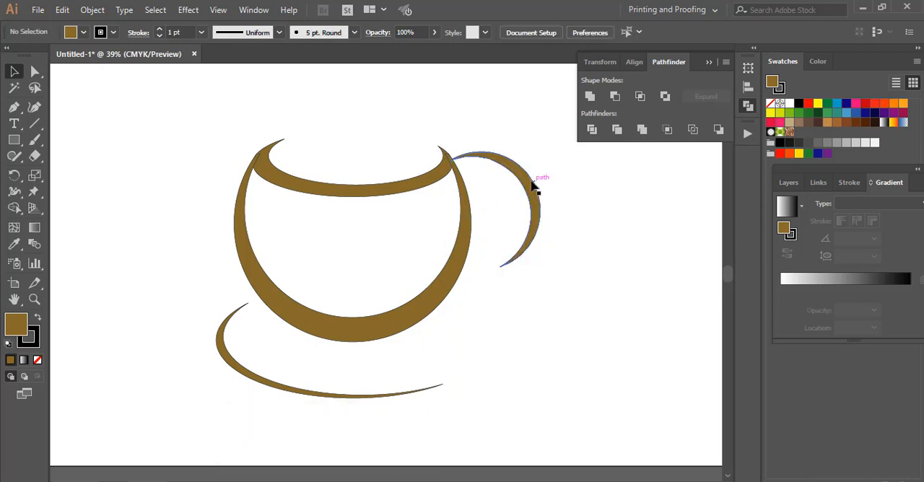
left_click_drag(520, 175, 518, 175)
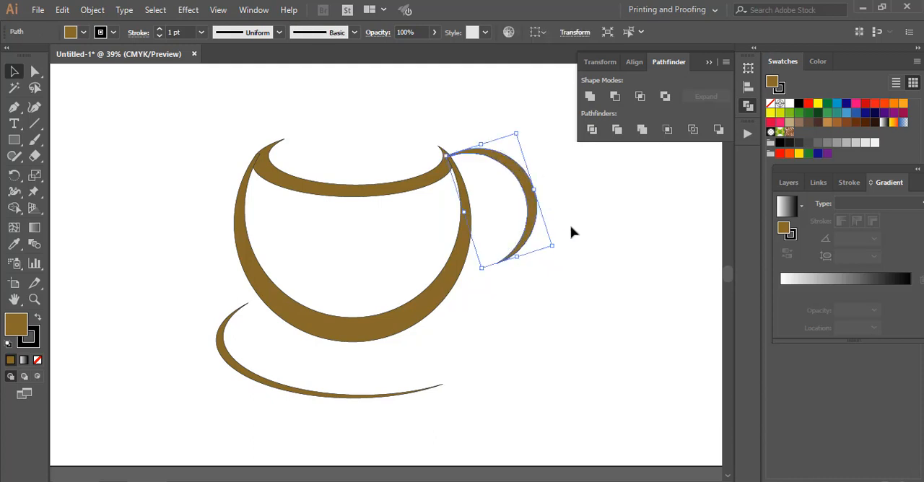
left_click(584, 243)
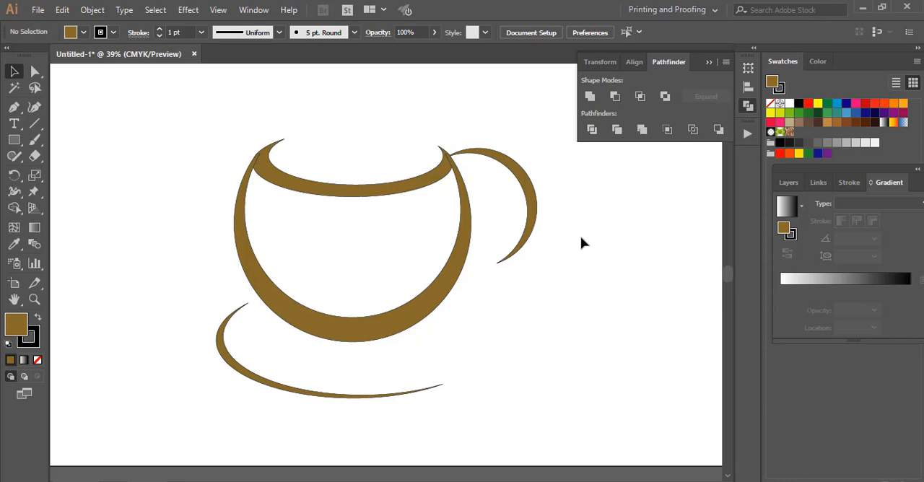
left_click(708, 62)
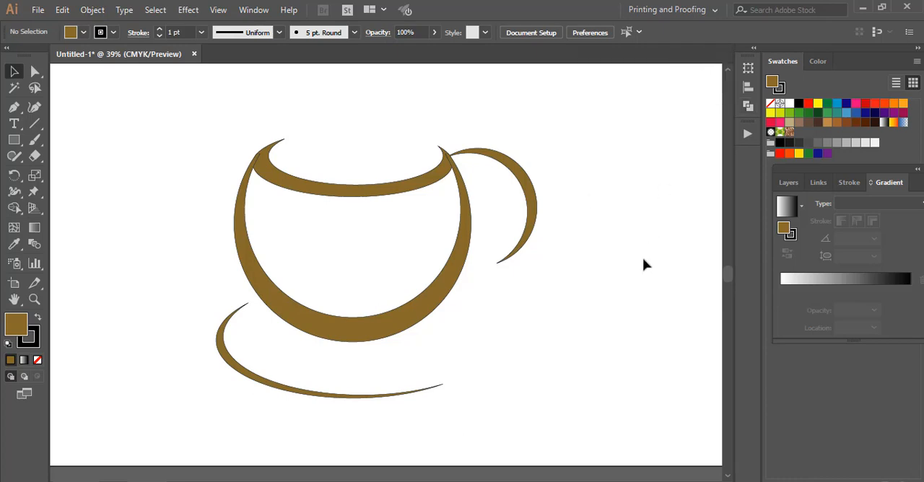